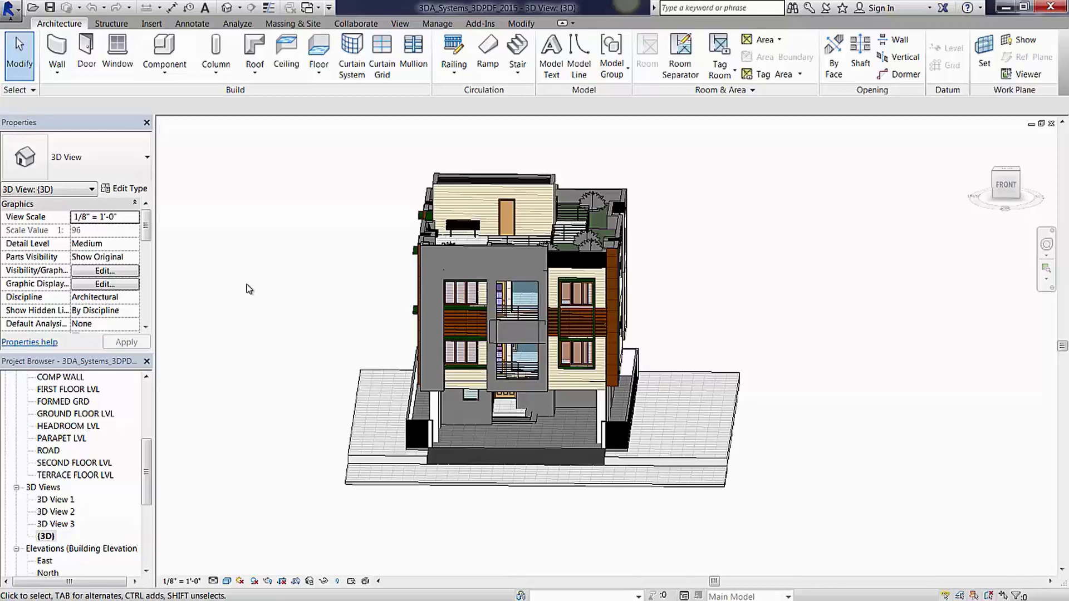
Step: Orbit the {3D} view so the residential building is seen from a corner
mouse_move(294, 276)
shift+middle_down()
mouse_move(306, 273)
mouse_move(256, 272)
mouse_move(358, 267)
mouse_move(294, 268)
shift+middle_up()
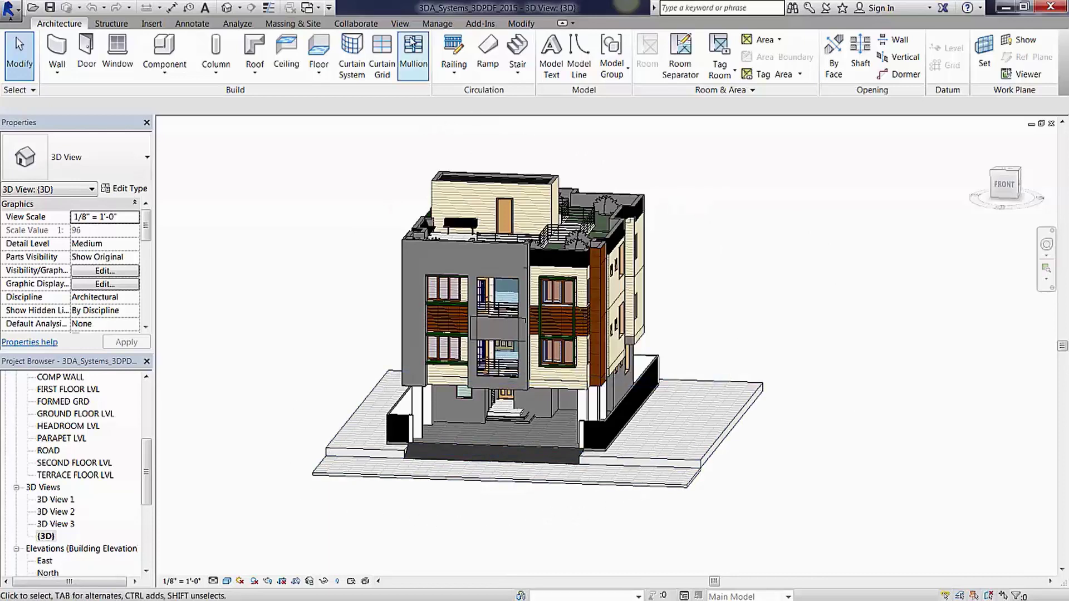
click(400, 23)
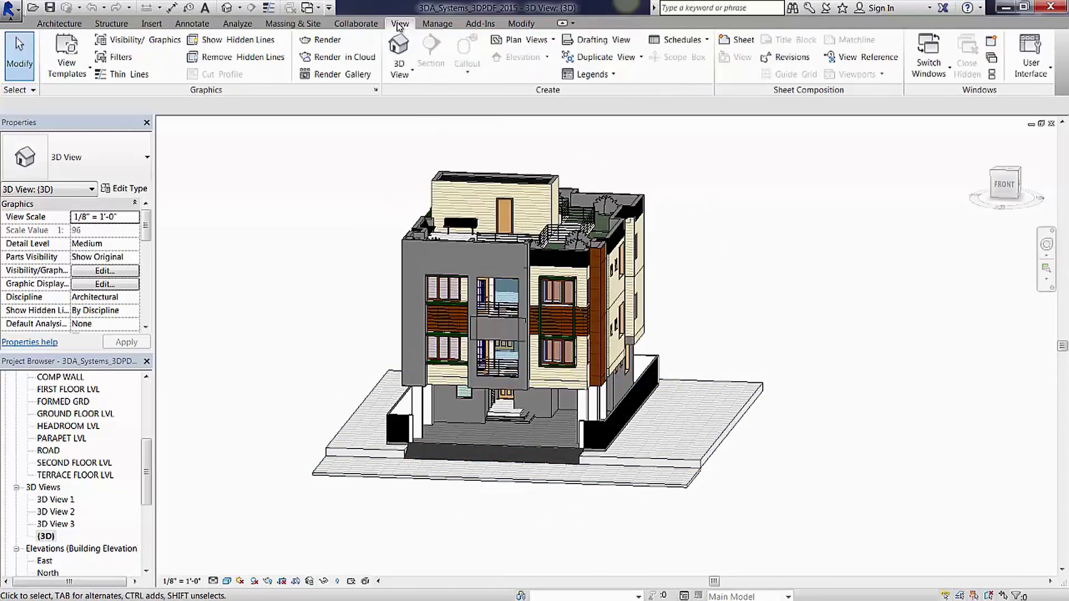
click(401, 68)
click(404, 98)
click(46, 537)
Step: Launch the Meta Data Exporter add-in
click(477, 25)
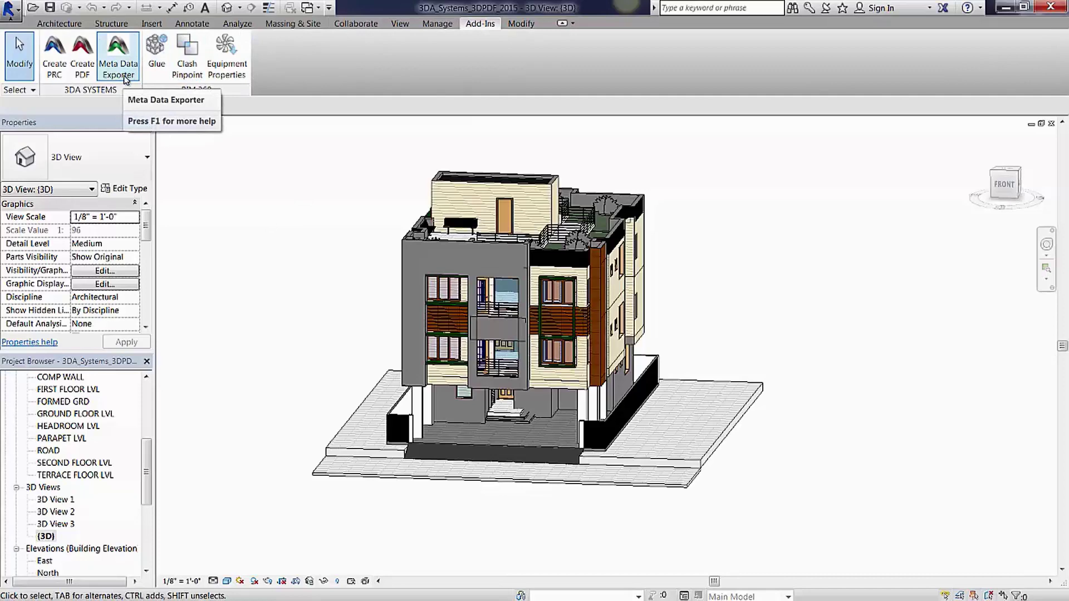
click(119, 56)
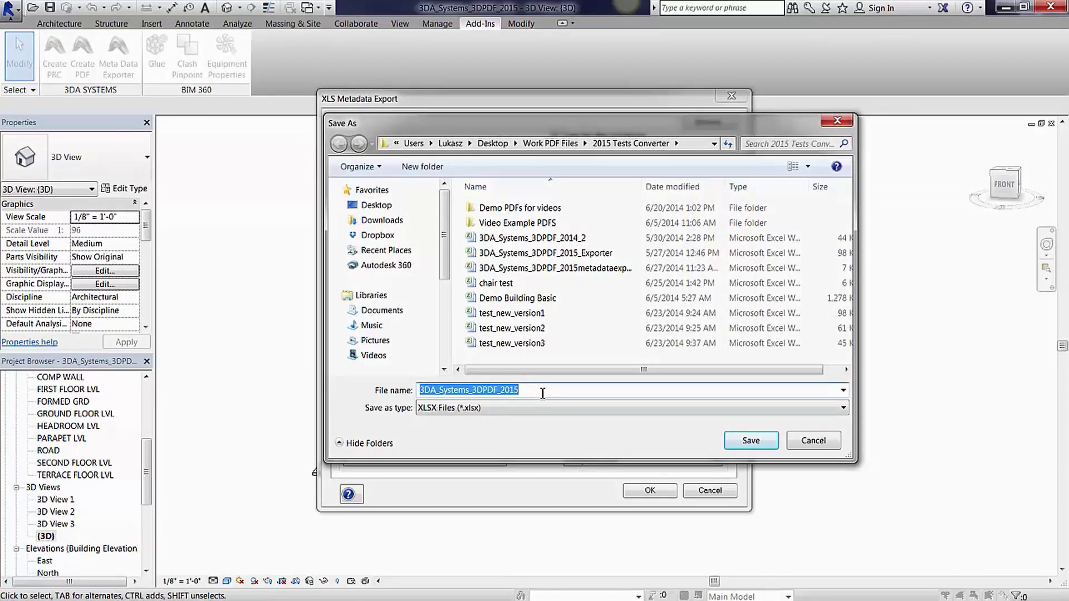
Step: Name the export file 3DA_Systems_3DPDF_2015metadataexport1 and save it in 2015 Tests Converter
click(543, 393)
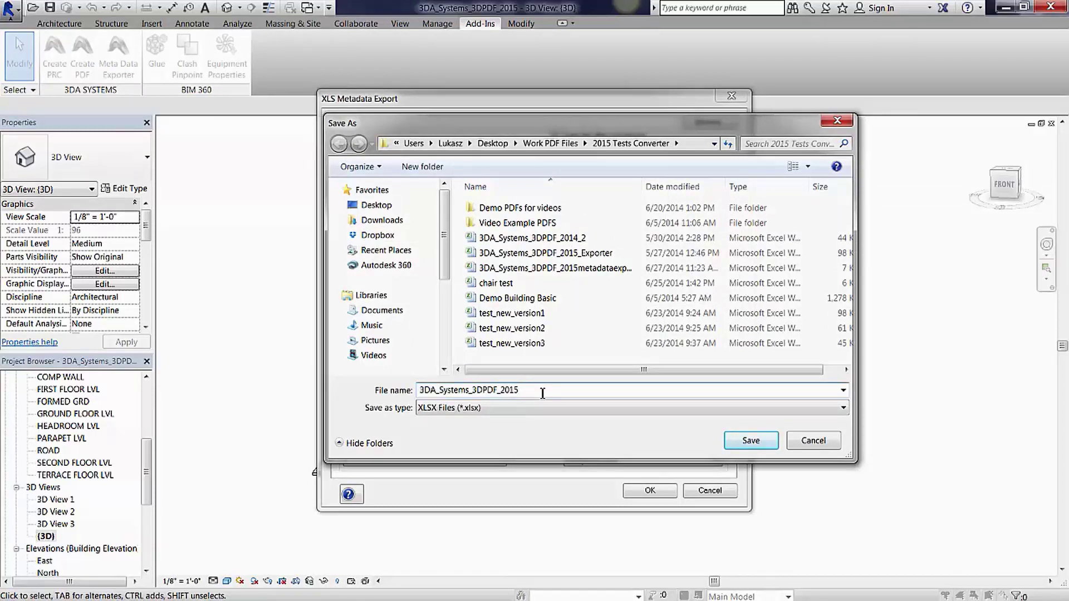
text(meta)
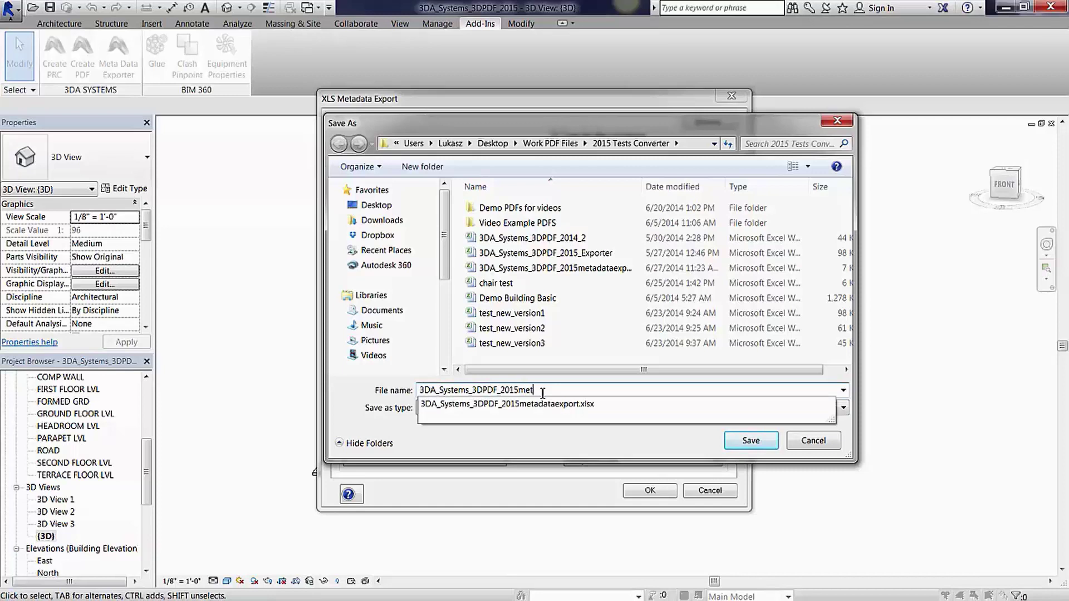
text(data)
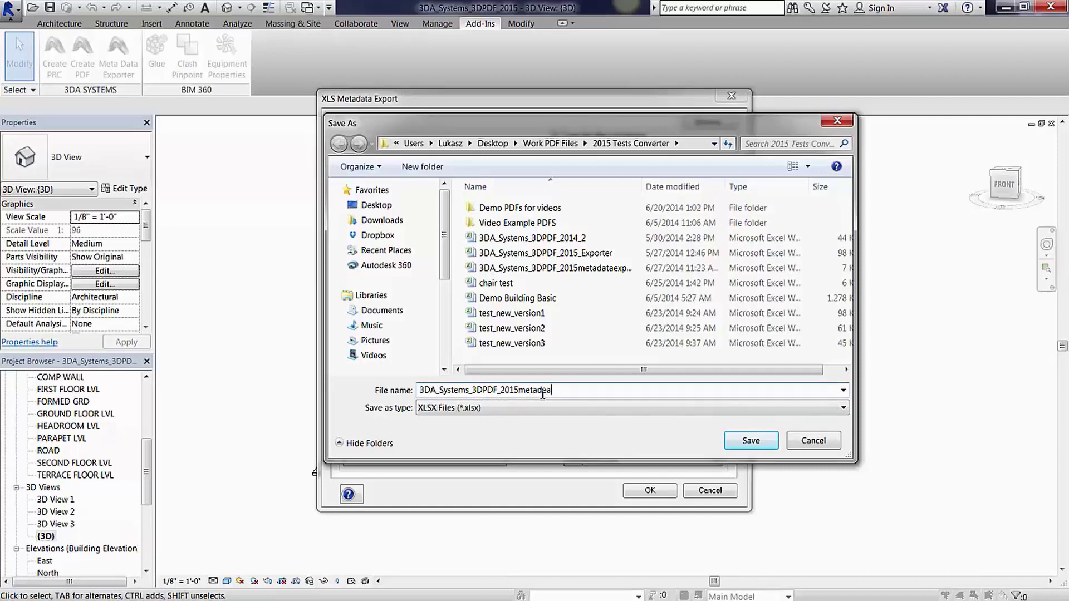
key(BackSpace)
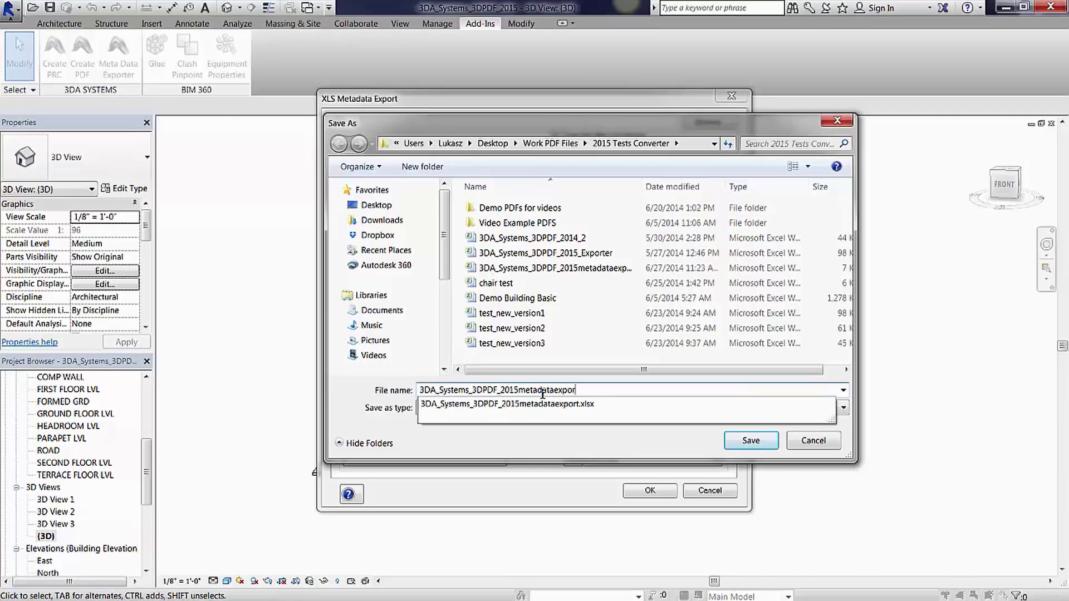
text(t1)
click(740, 445)
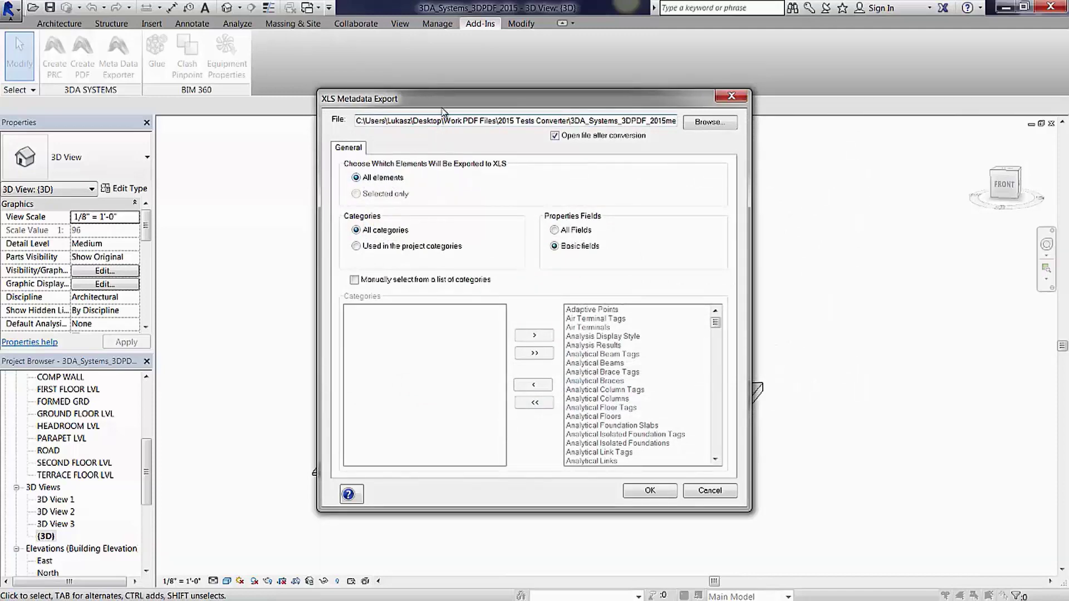
Step: Restrict the XLS metadata export to categories used in the project
drag(439, 98, 782, 93)
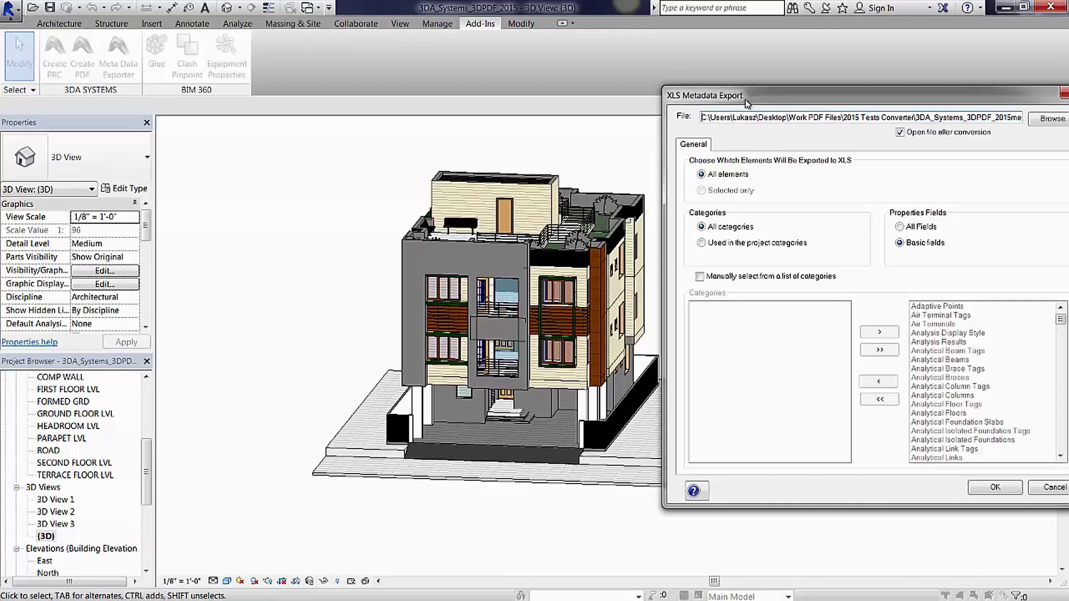
drag(744, 103, 505, 106)
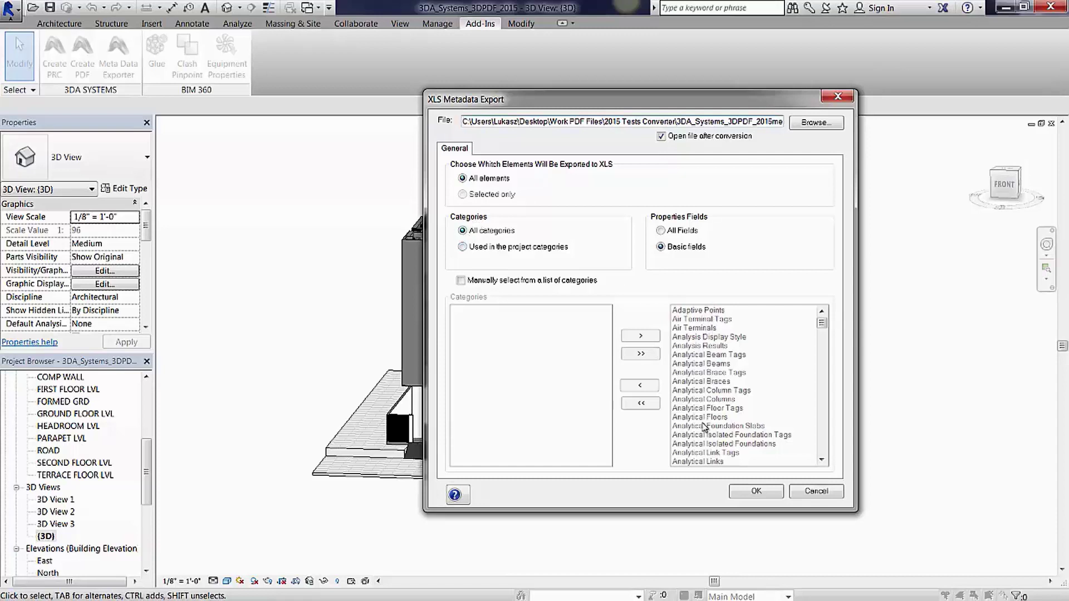
click(487, 252)
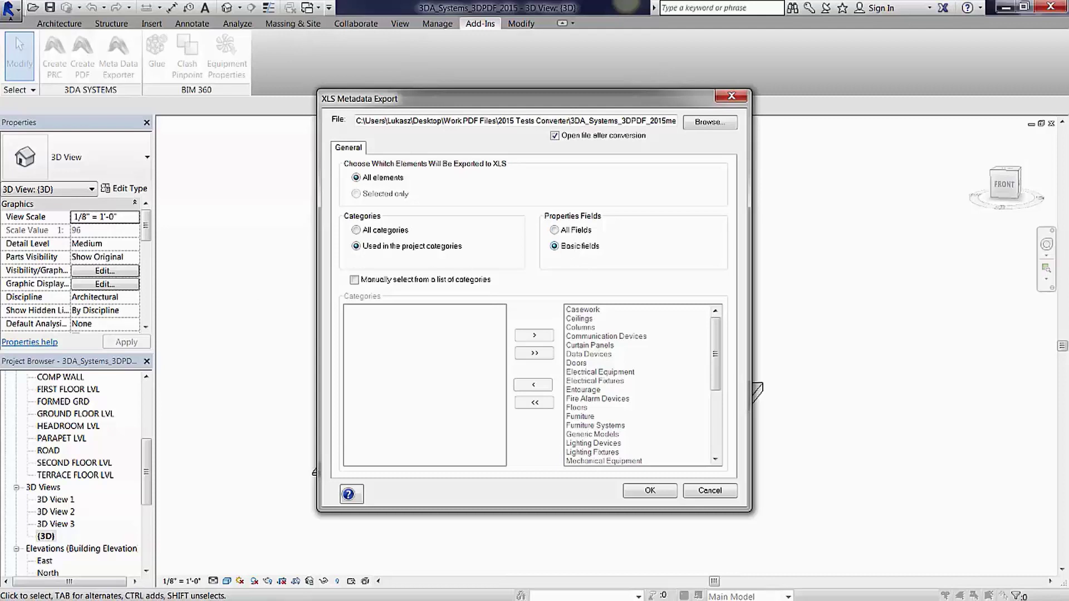
Step: Switch to manual category selection, clear the export list, and add Doors
click(381, 285)
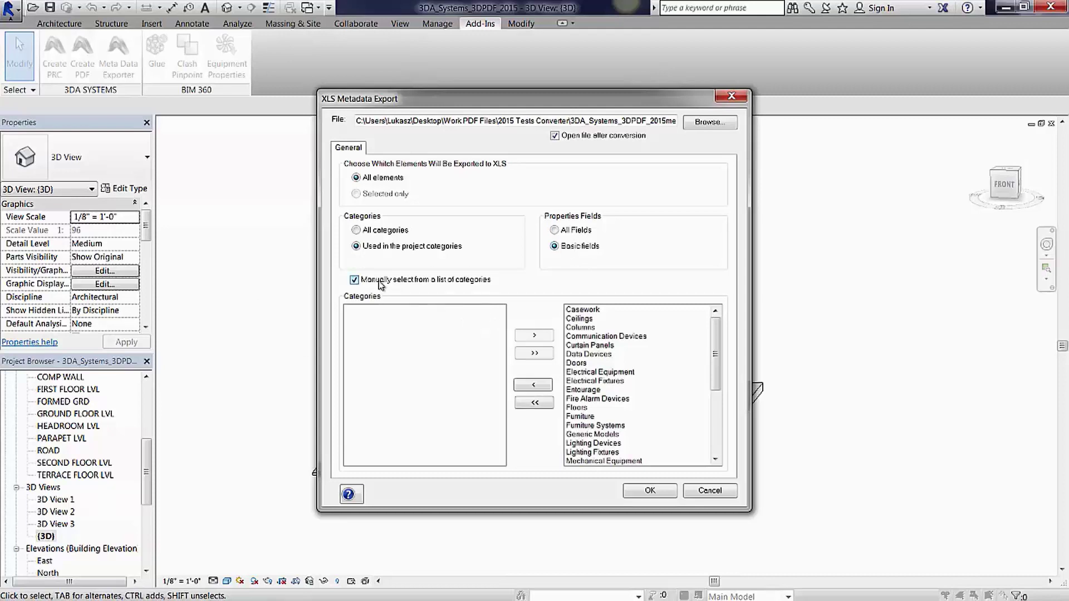
click(532, 404)
click(408, 363)
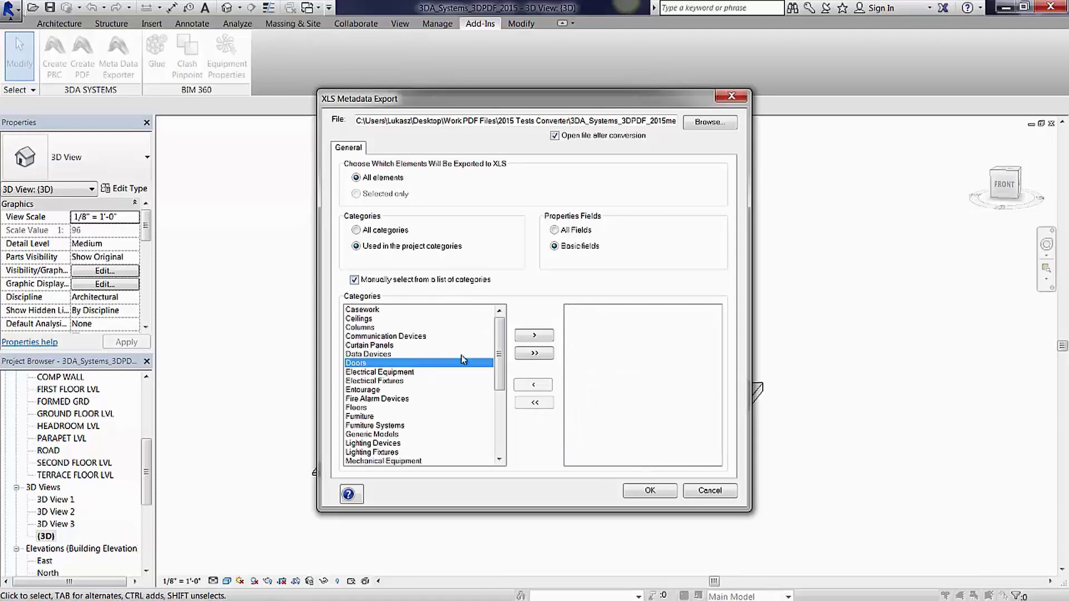
click(534, 335)
Step: Add Windows and Columns to the export list and run the export
scroll(499, 457, down, 1)
scroll(499, 458, down, 1)
scroll(500, 458, down, 4)
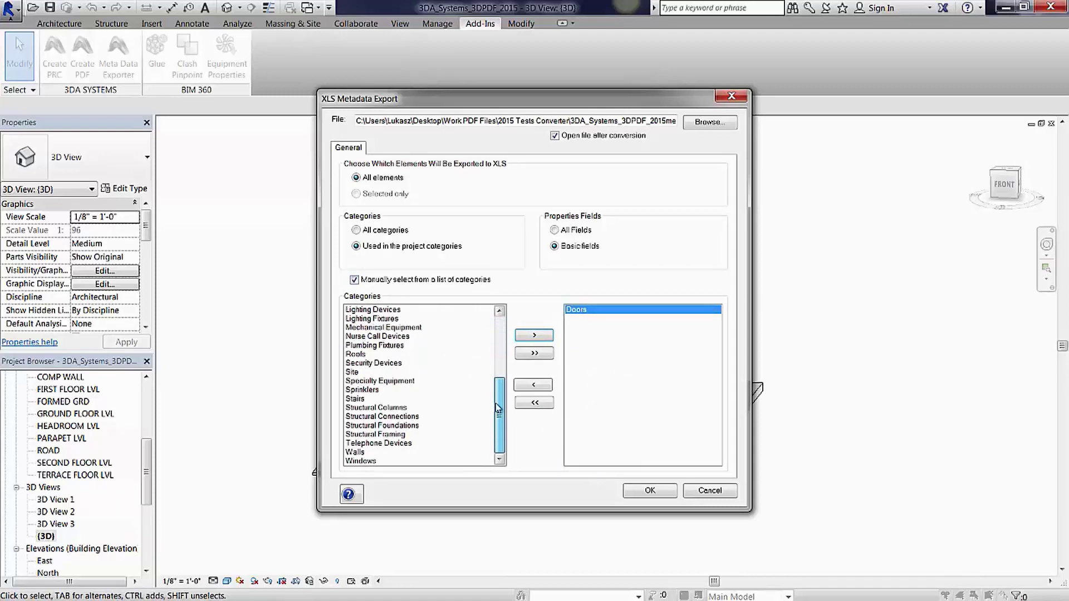
click(395, 461)
click(535, 336)
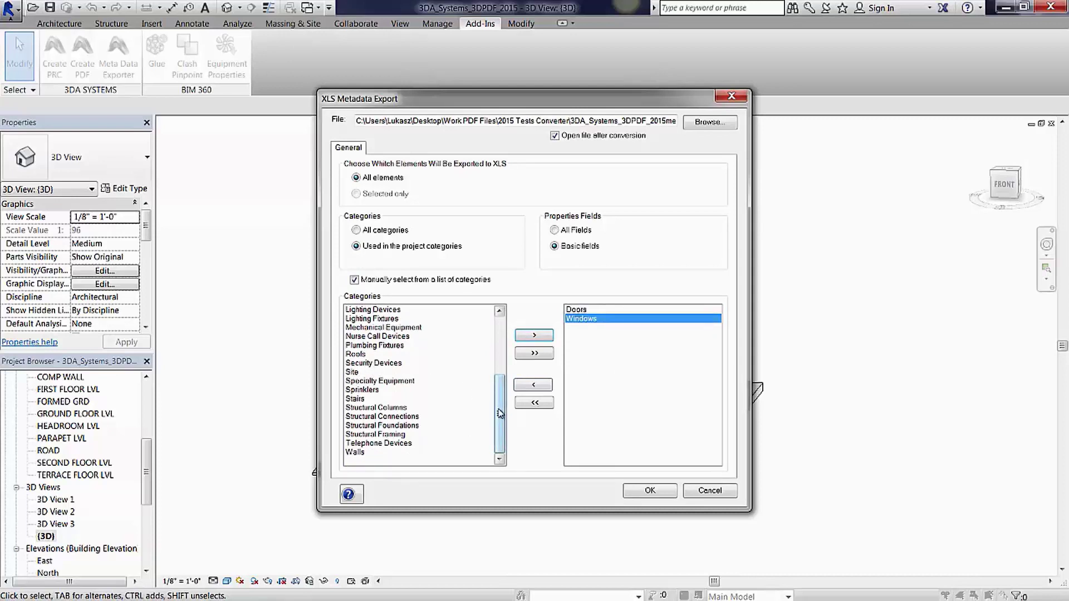
drag(499, 398, 501, 338)
click(409, 329)
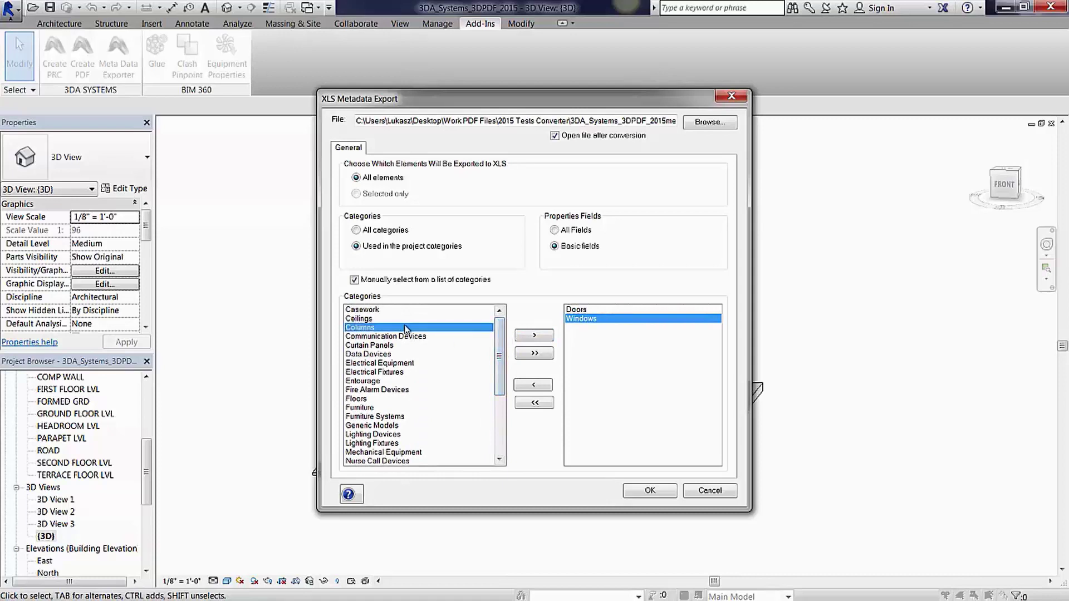
click(531, 335)
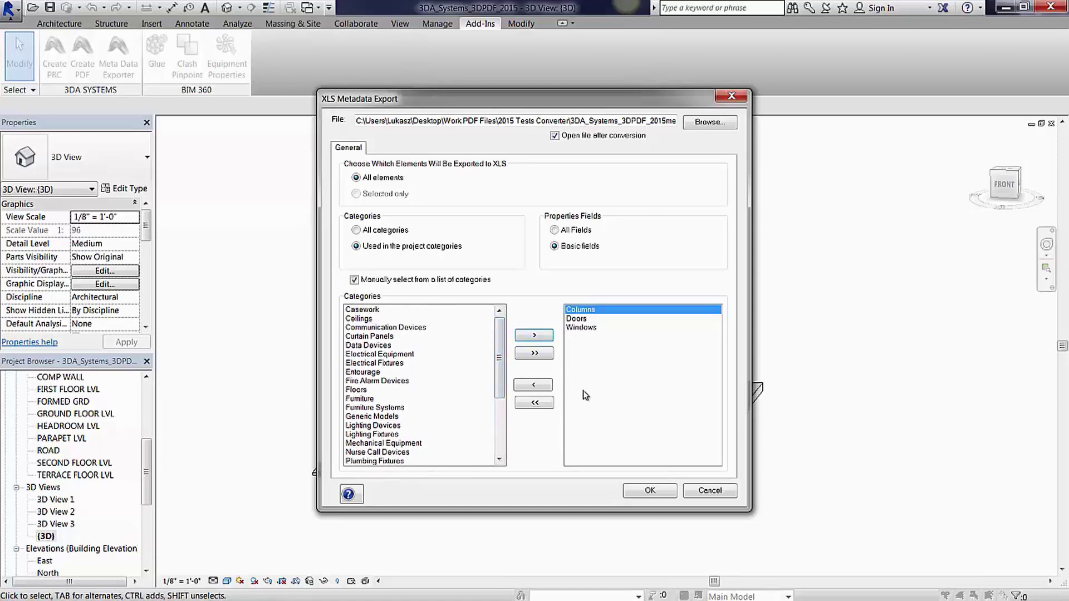
click(642, 493)
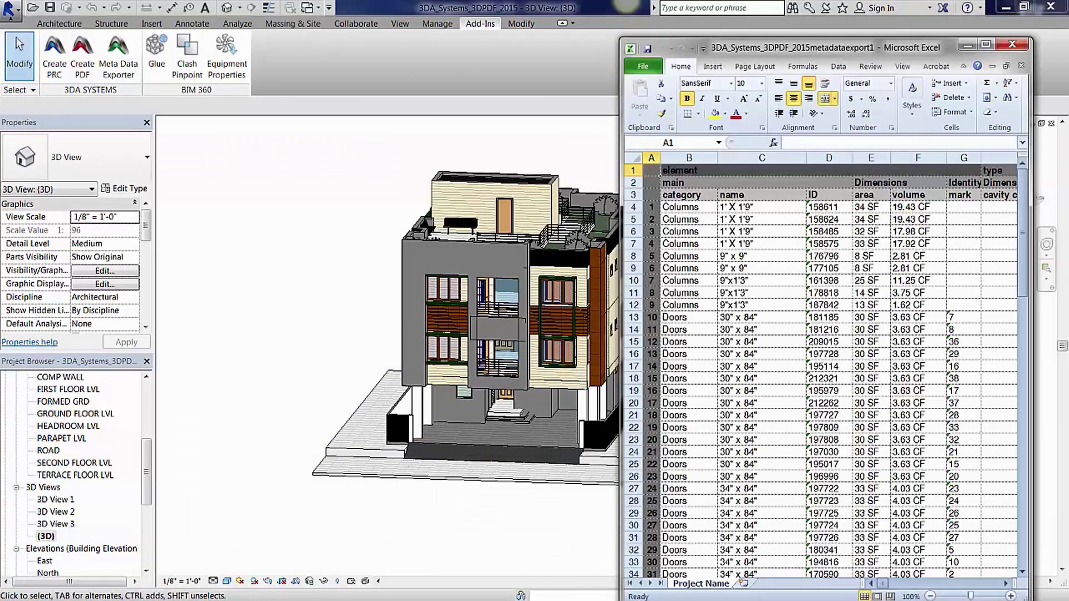
Step: Bring the exported Excel workbook into view and maximise it
drag(869, 40, 693, 11)
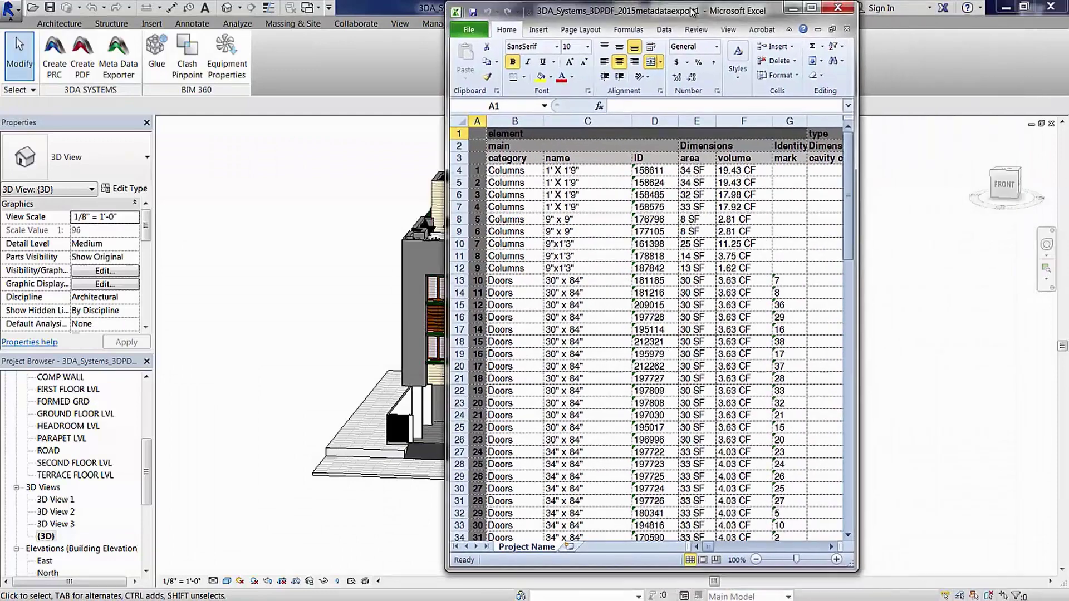
click(812, 7)
Step: Review the exported metadata rows, then minimise Excel to return to Revit
scroll(446, 232, down, 3)
scroll(447, 232, down, 3)
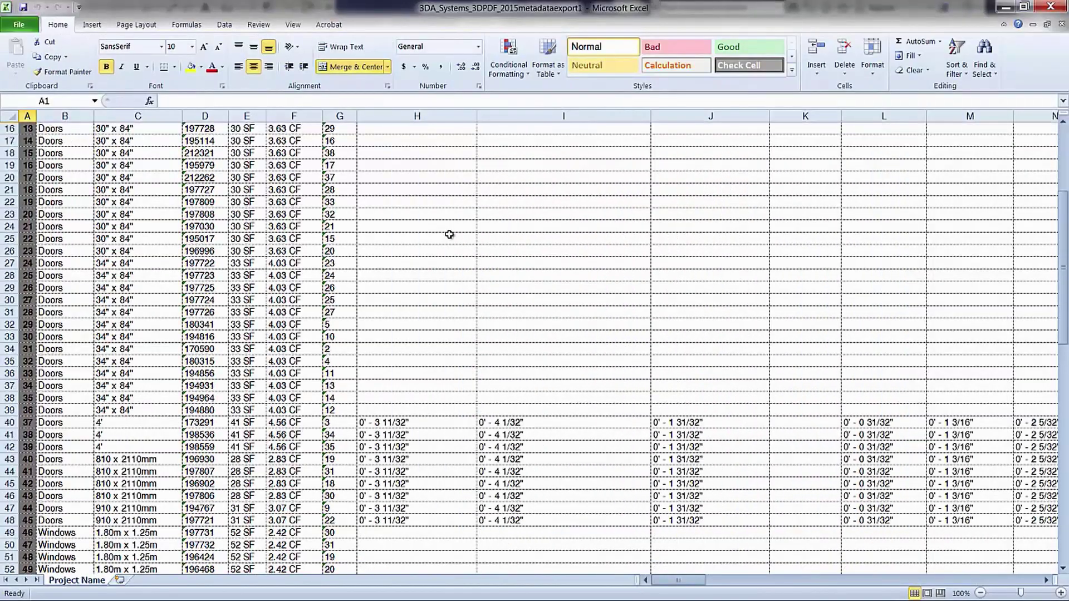
scroll(448, 232, down, 3)
scroll(456, 243, up, 8)
scroll(437, 232, up, 1)
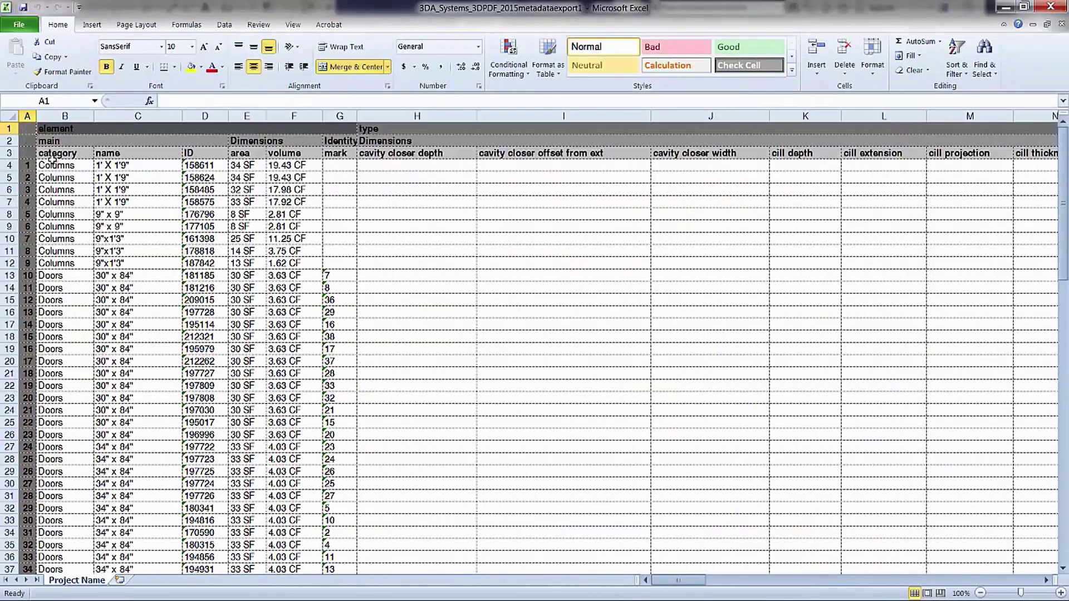
scroll(67, 166, down, 4)
scroll(62, 234, down, 4)
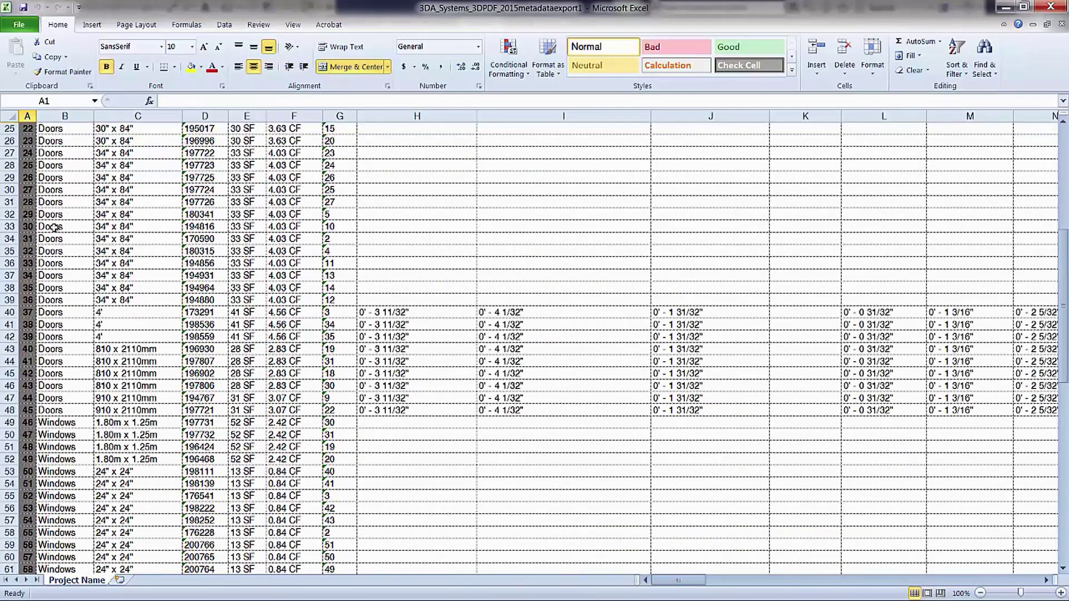
scroll(79, 271, down, 5)
scroll(79, 278, down, 5)
scroll(64, 314, down, 2)
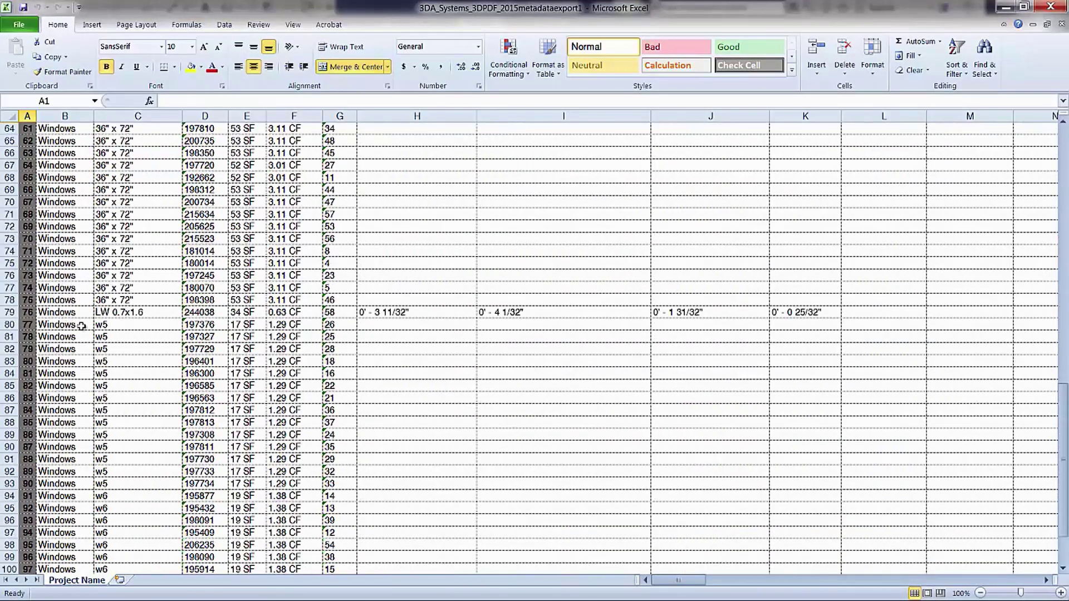
scroll(78, 362, down, 7)
scroll(90, 390, up, 2)
scroll(90, 379, up, 10)
scroll(81, 375, up, 9)
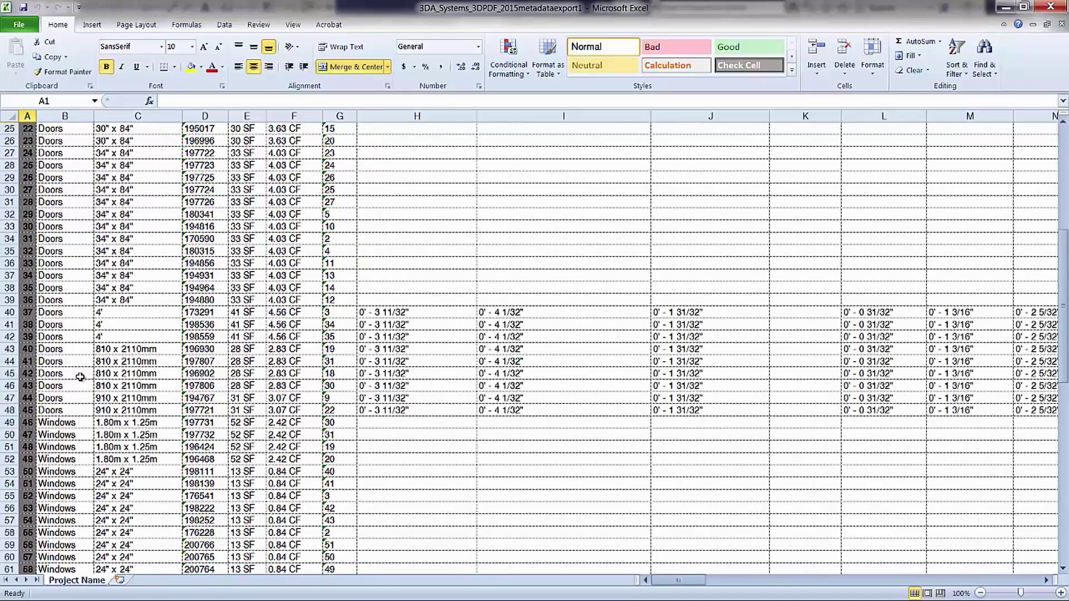
scroll(55, 373, up, 4)
scroll(40, 373, up, 2)
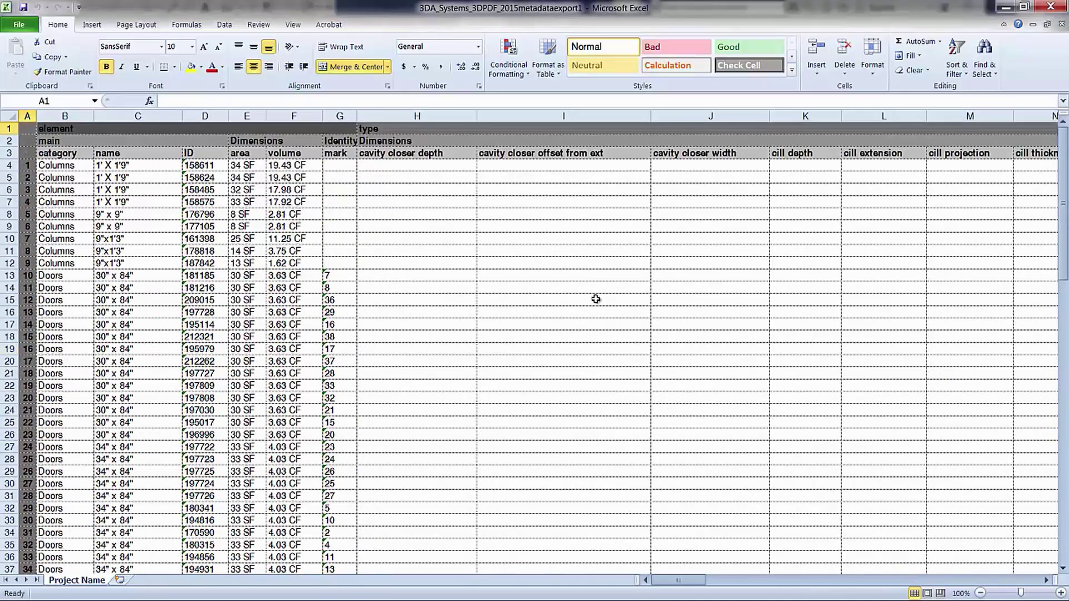
click(1007, 8)
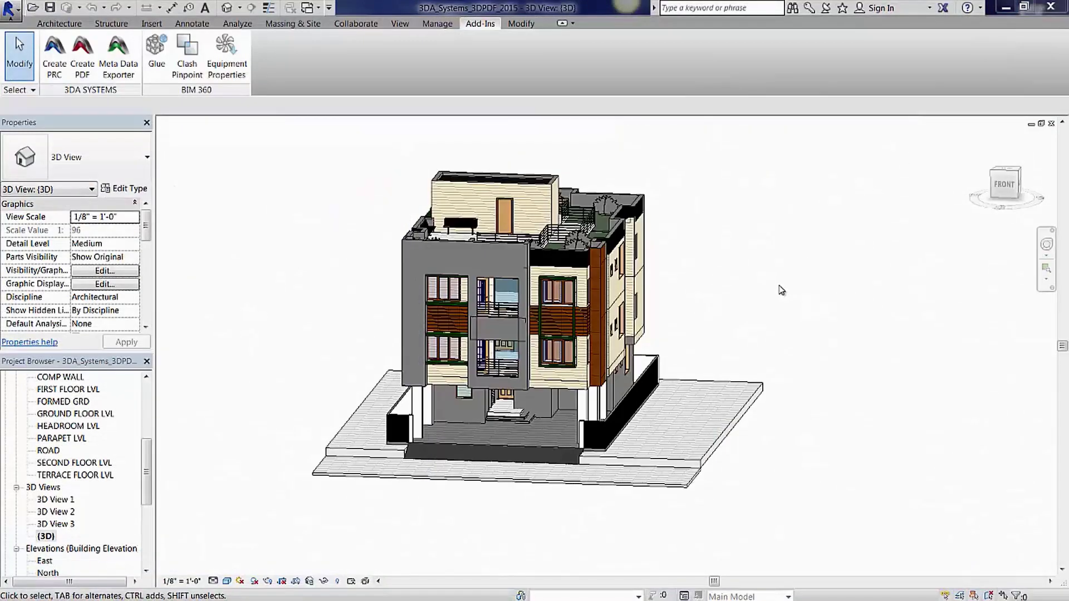